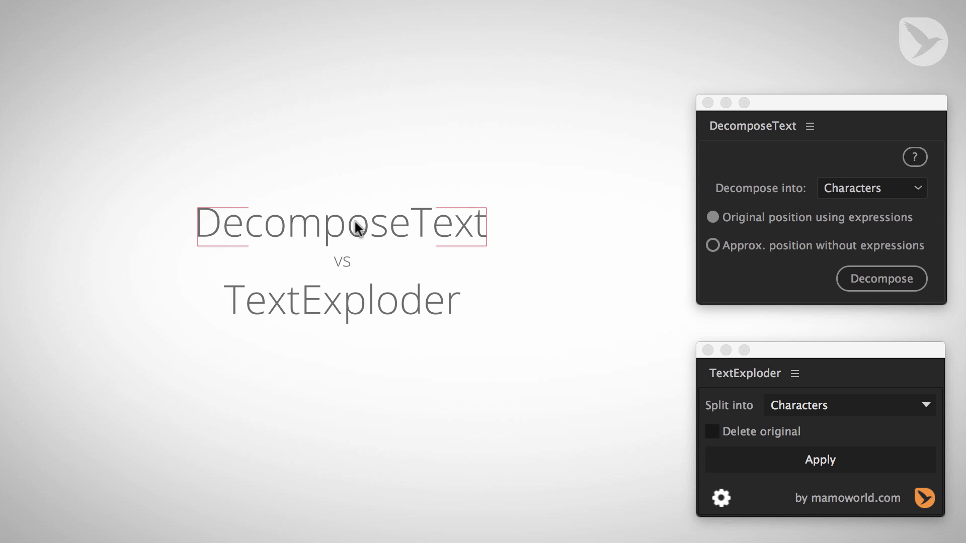
pyautogui.click(844, 193)
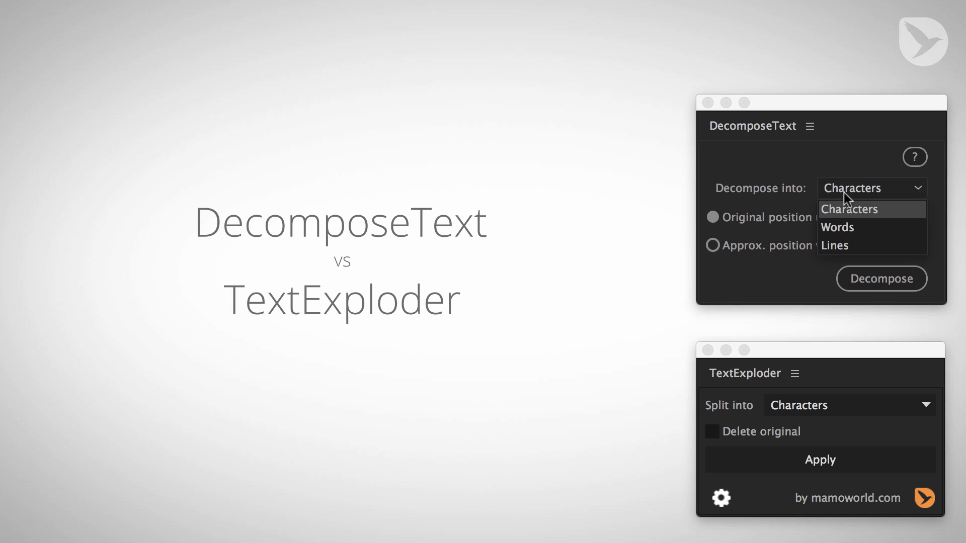
pyautogui.click(732, 150)
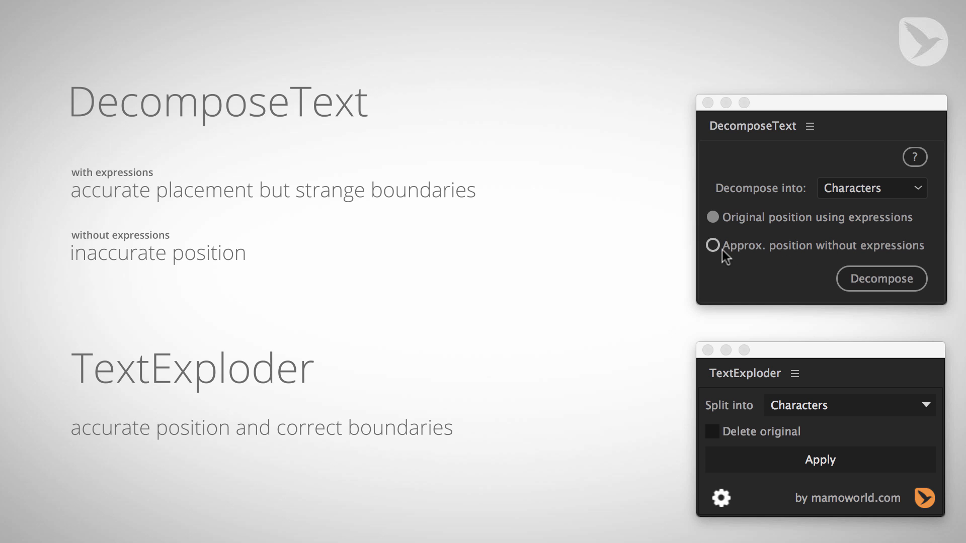
# - Decompose the text "inaccurate position" into characters with DecomposeText, using approximate positions without expressions
pyautogui.click(712, 246)
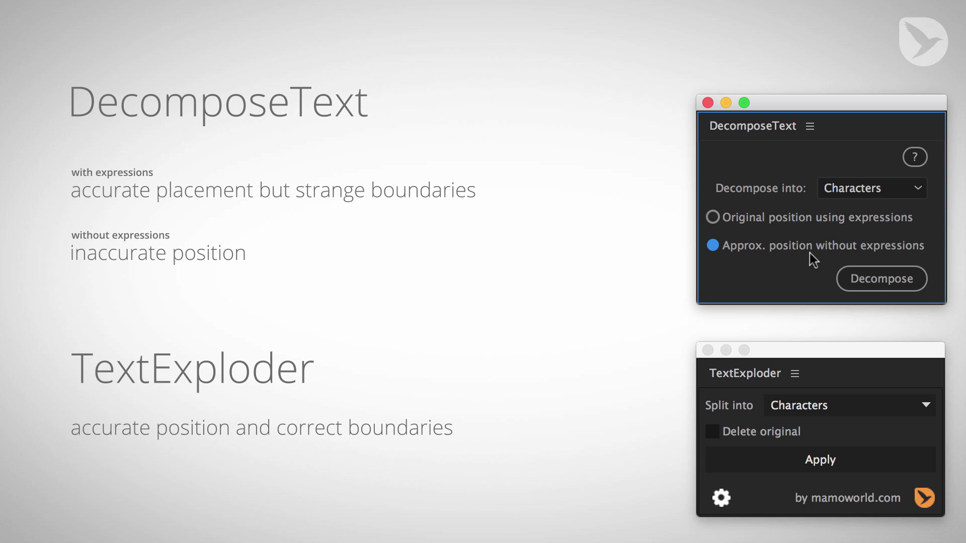
pyautogui.click(93, 254)
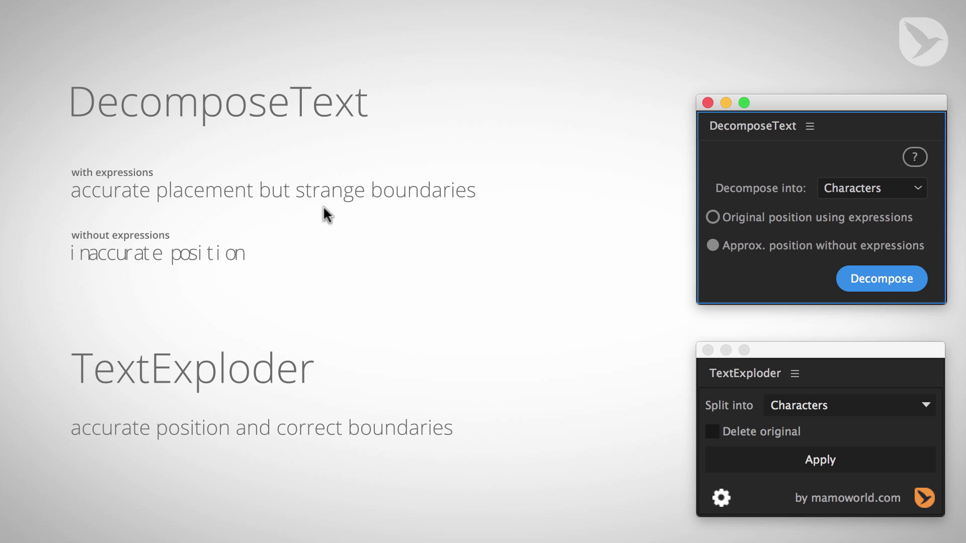
# - Decompose the text "accurate placement but strange boundaries" into characters, using the original position with expressions
pyautogui.click(336, 185)
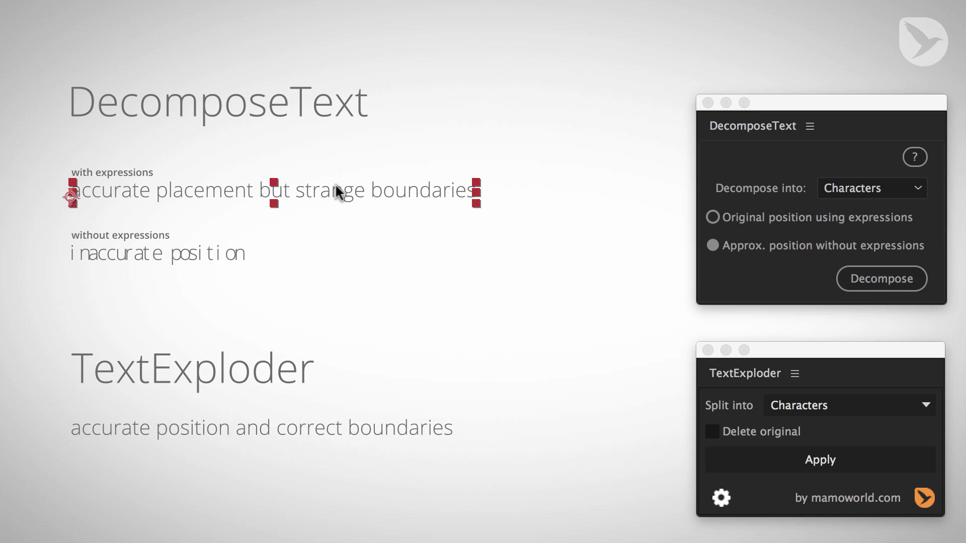
pyautogui.click(712, 219)
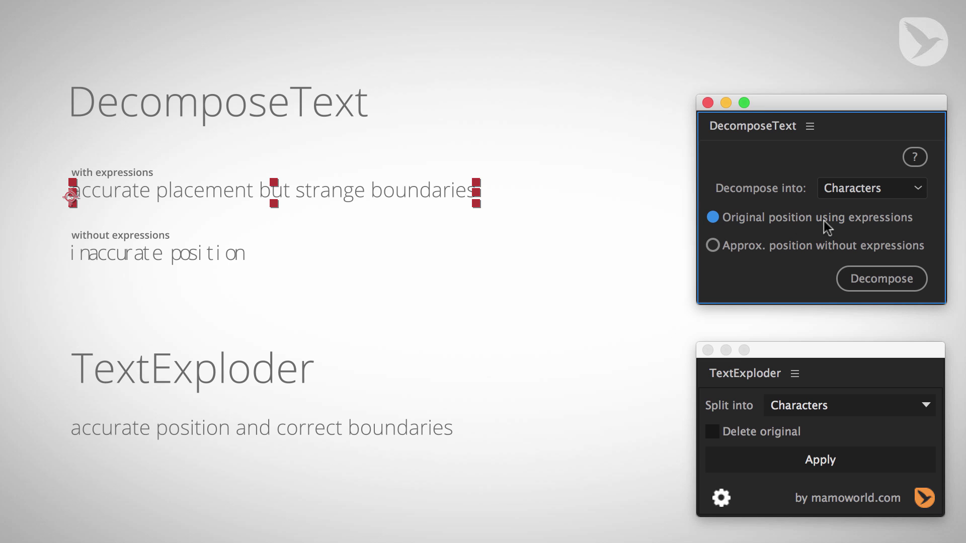
pyautogui.click(869, 283)
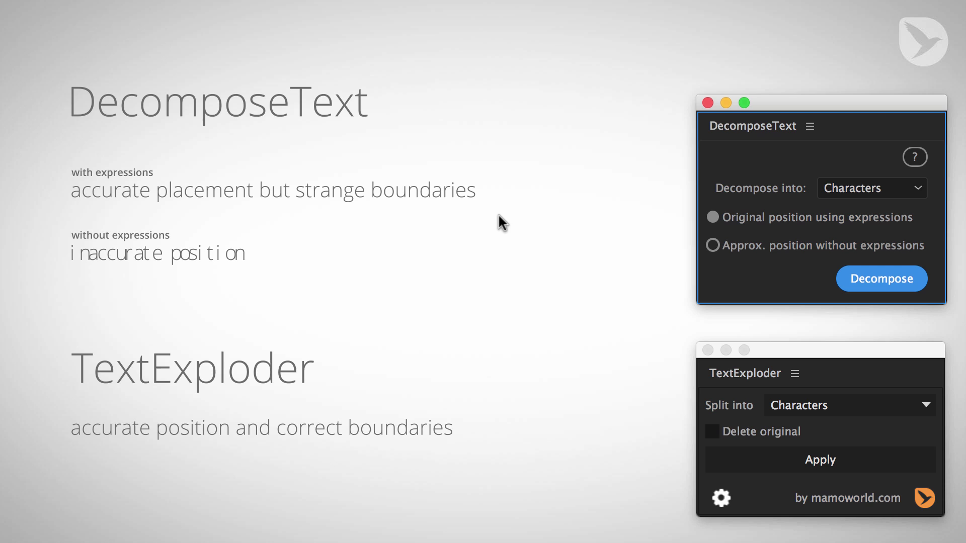
# - Move the first three letters of "accurate placement but strange boundaries" up out of their line
pyautogui.click(469, 194)
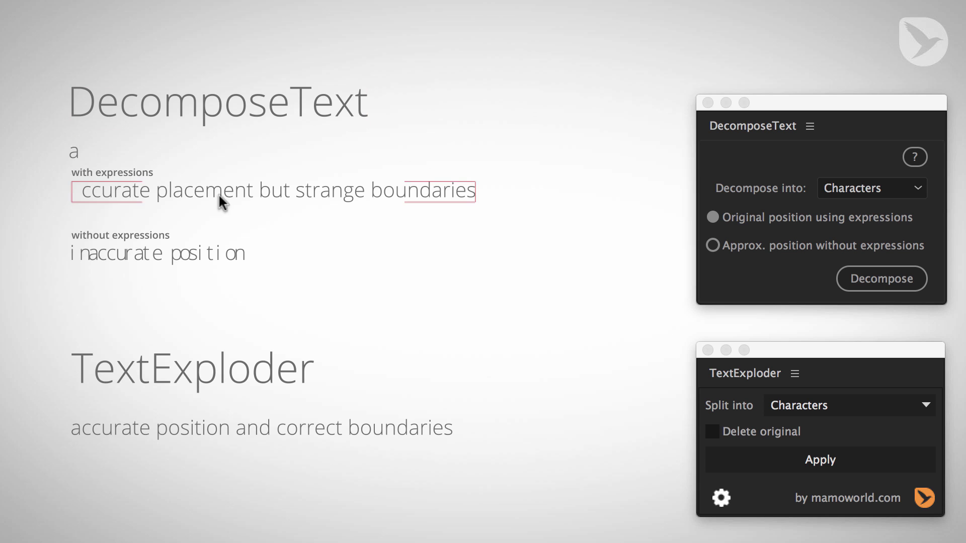
pyautogui.click(91, 193)
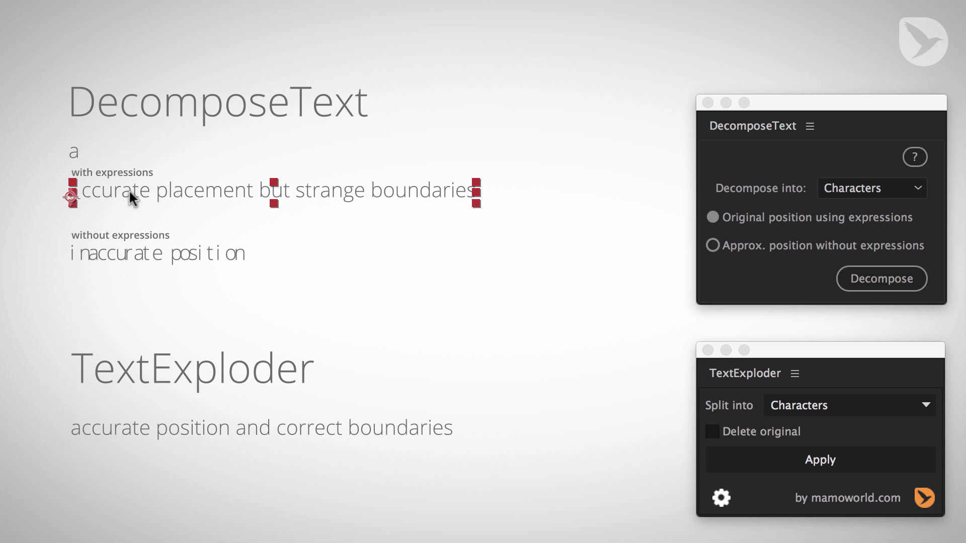
pyautogui.moveTo(391, 194); pyautogui.dragTo(397, 128)
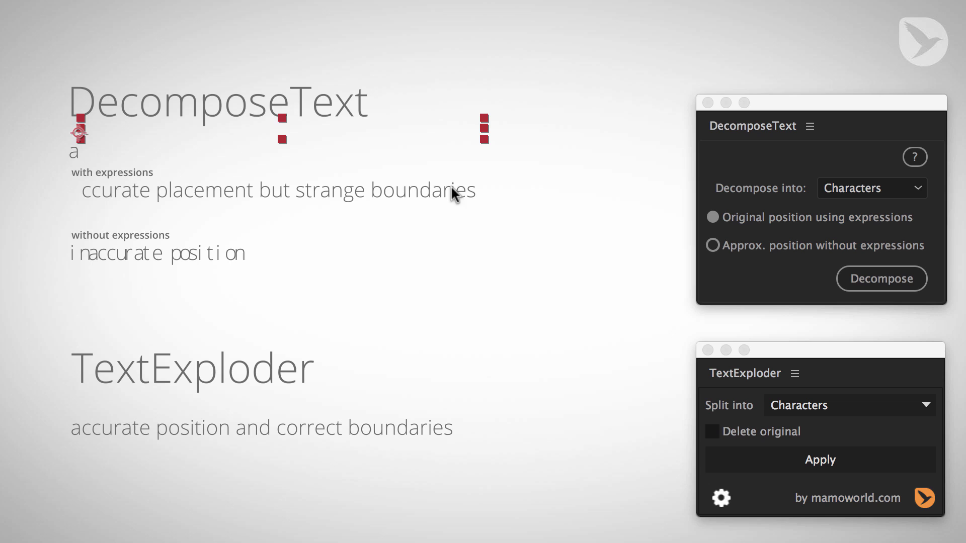
pyautogui.click(521, 215)
pyautogui.click(243, 194)
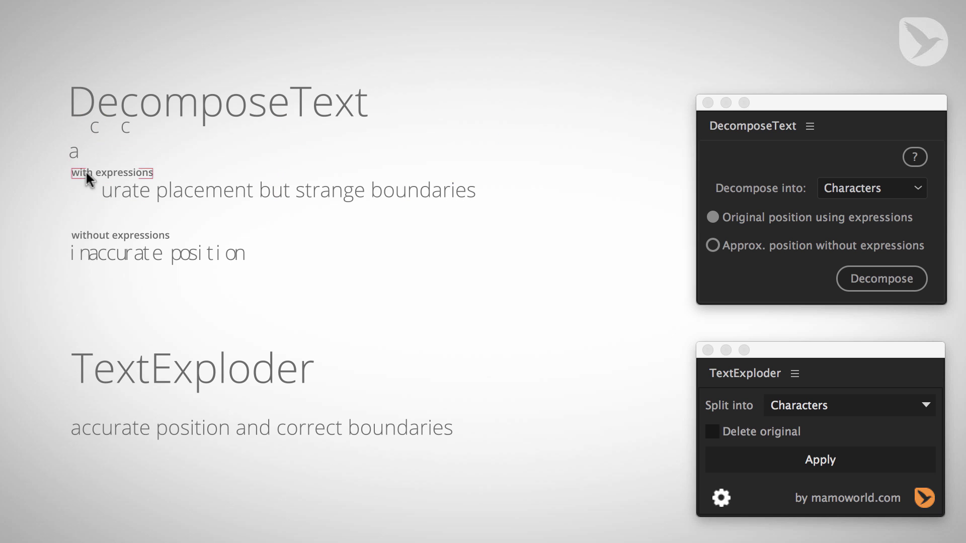
# - Select the displaced letters a and c individually to examine their layer boundaries
pyautogui.click(126, 133)
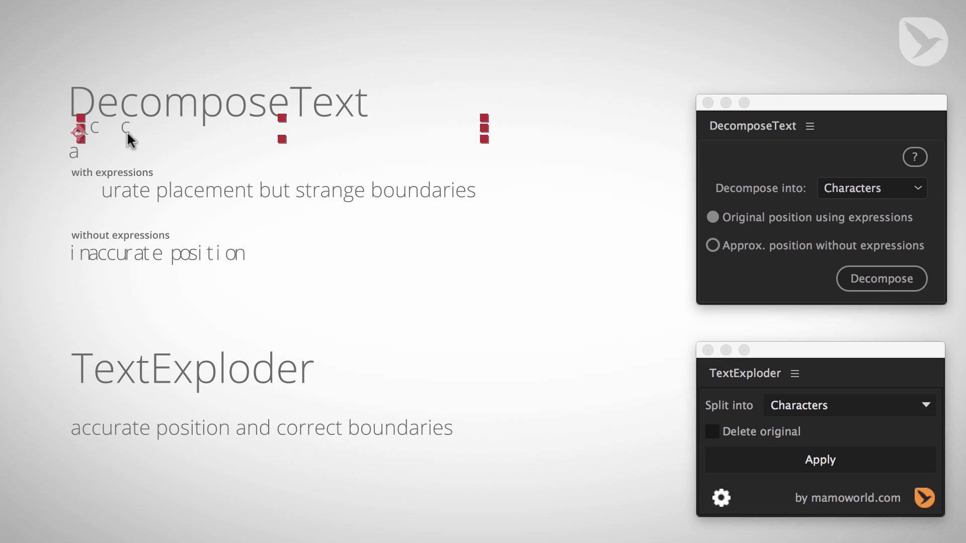
pyautogui.click(75, 152)
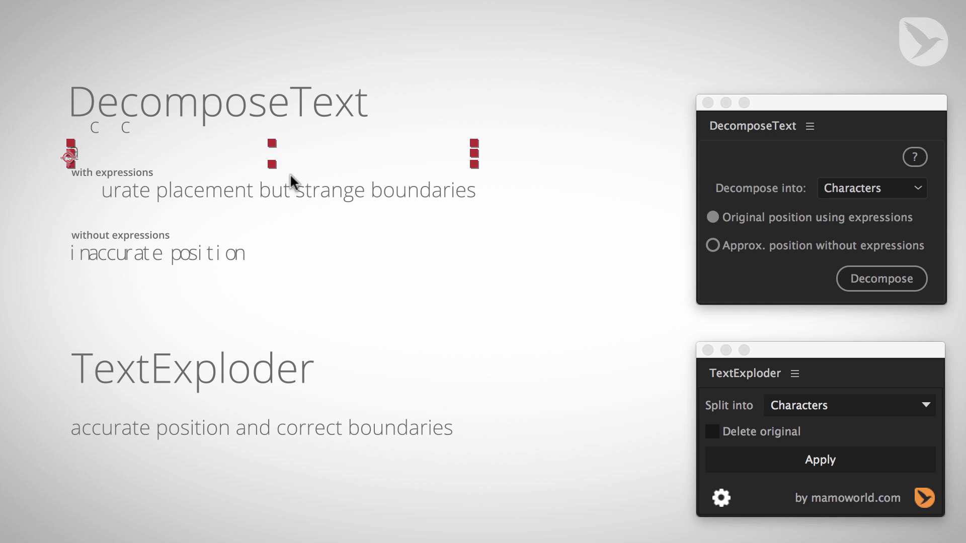
pyautogui.click(364, 284)
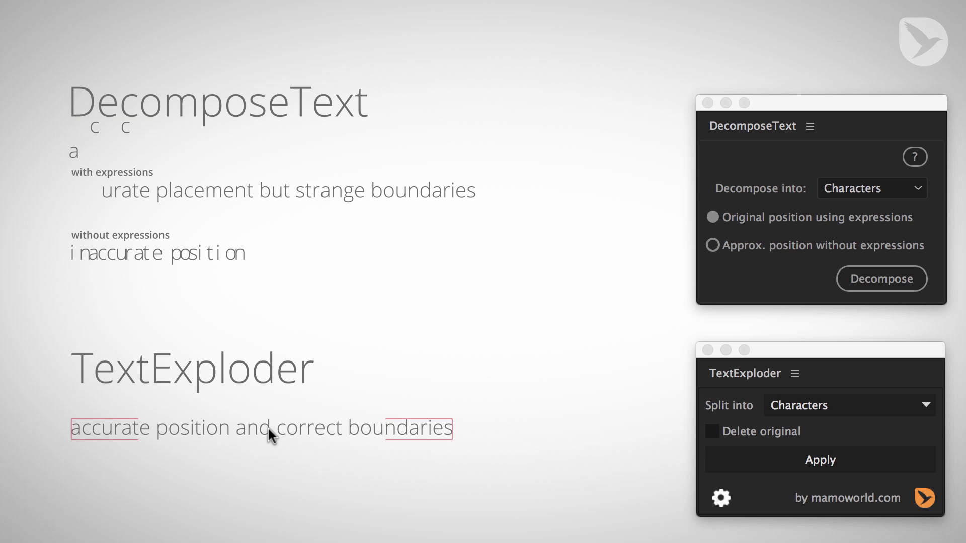
# - Split the text "accurate position and correct boundaries" into characters with TextExploder, deleting the original layer
pyautogui.click(242, 426)
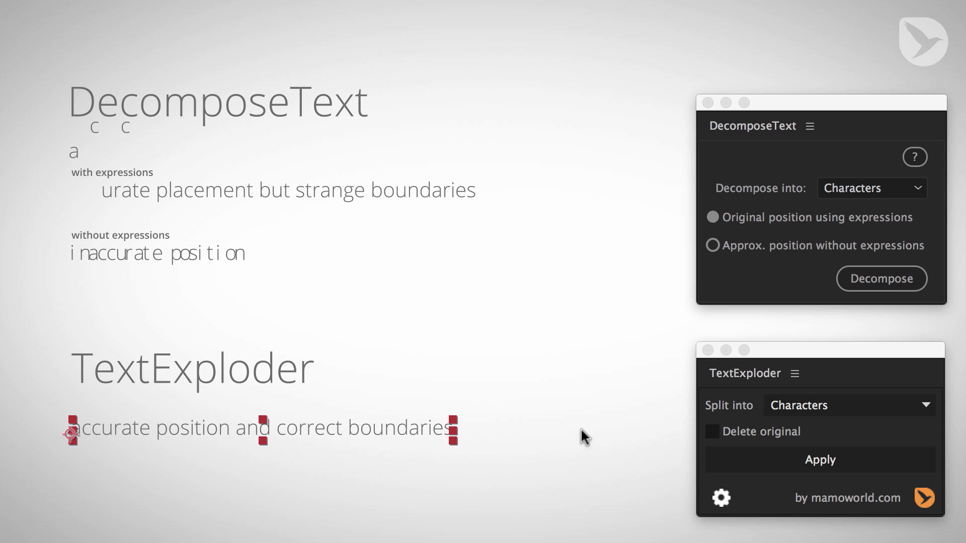
pyautogui.click(712, 432)
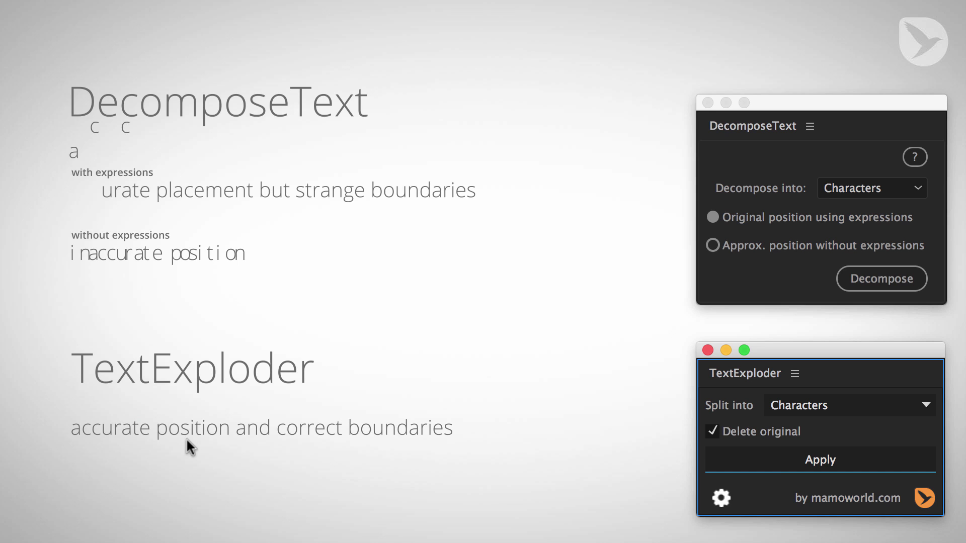
# - Select several letters of "accurate position and correct boundaries" one after another to check their layer boundaries
pyautogui.click(211, 427)
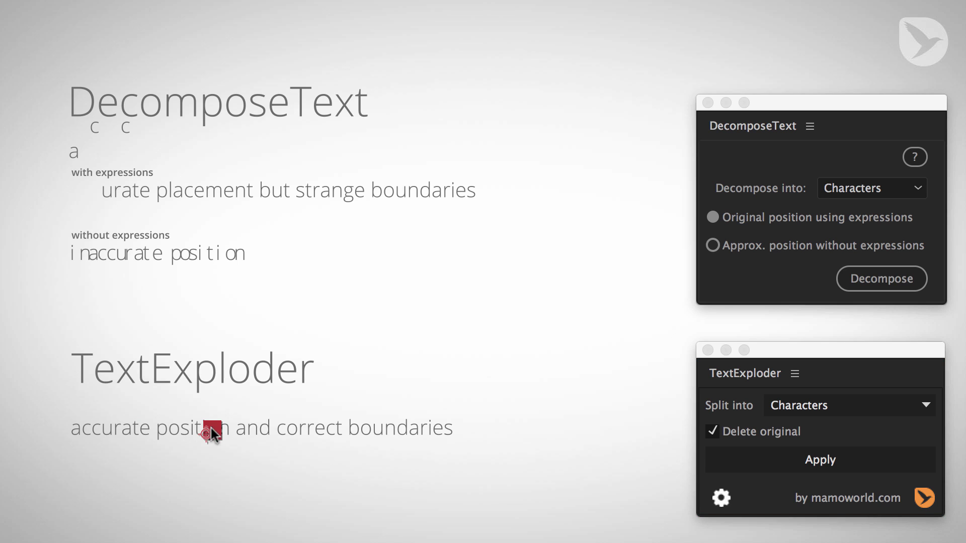
pyautogui.click(265, 430)
pyautogui.click(347, 429)
pyautogui.click(418, 431)
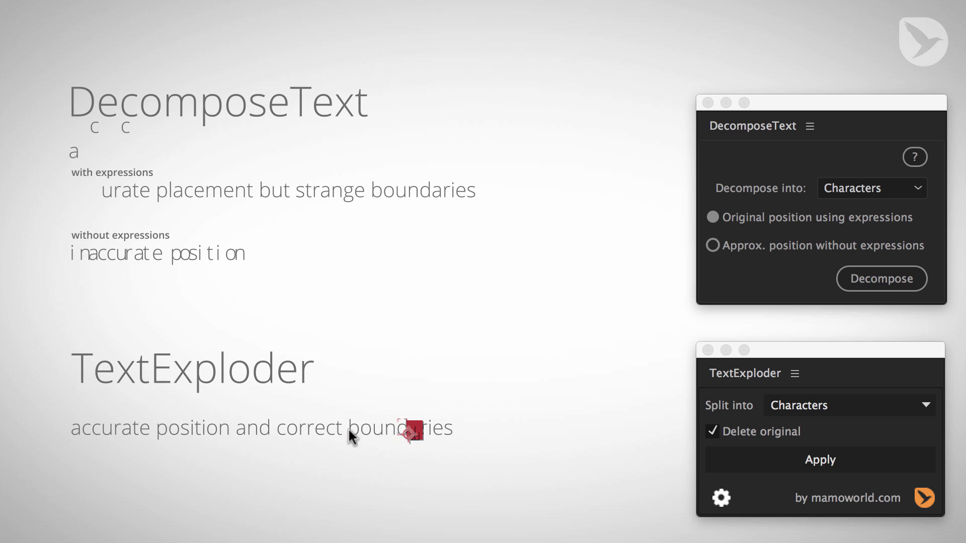
pyautogui.click(177, 427)
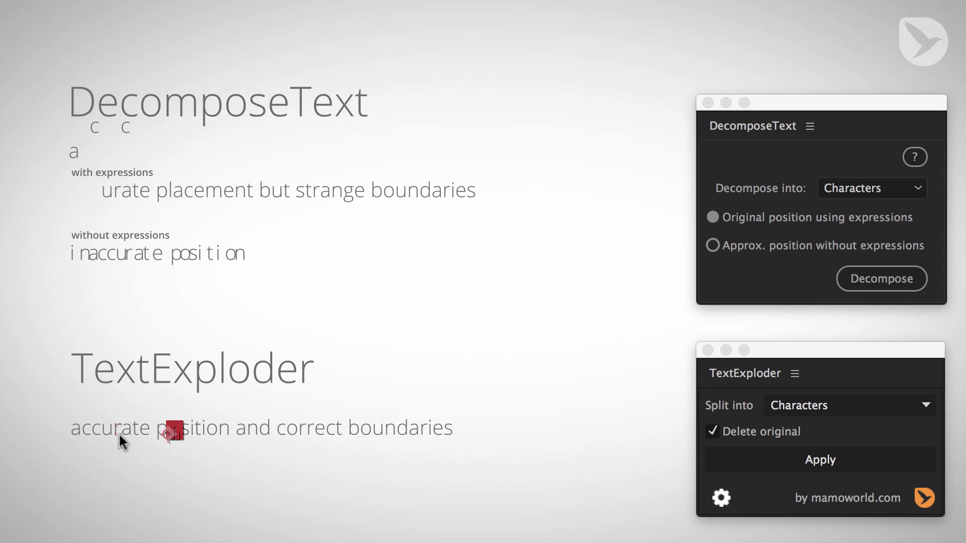
# - Move the letter o of "position" in the TextExploder line straight up out of its word
pyautogui.press('.')
pyautogui.moveTo(164, 459); pyautogui.dragTo(438, 128)
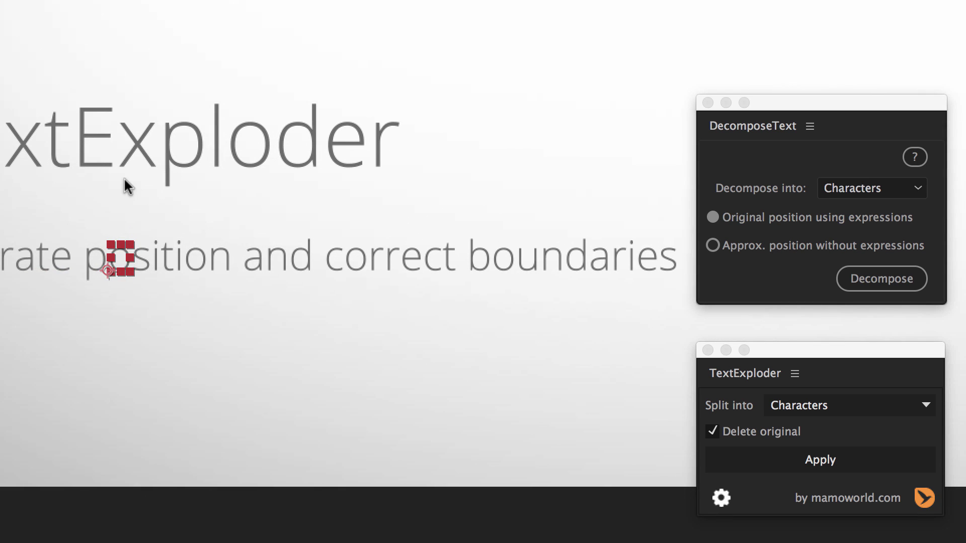
pyautogui.moveTo(125, 266); pyautogui.dragTo(126, 255)
pyautogui.hotkey('shift', 'Up')
pyautogui.hotkey('shift', 'Up')
pyautogui.hotkey('shift', 'Up')
pyautogui.hotkey('shift', 'Up')
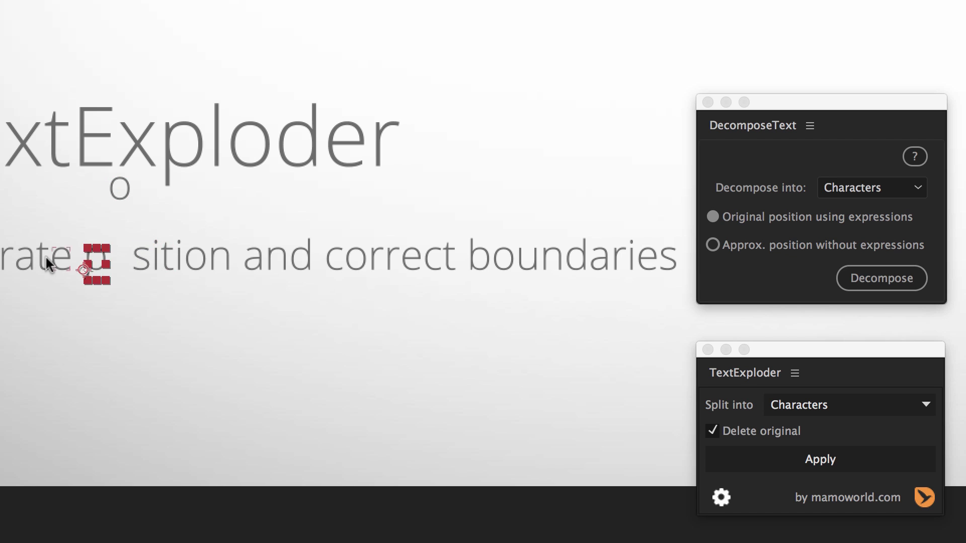
# - Examine the boundaries of further single letters in the TextExploder line, such as the d of "and" and the t of "correct"
pyautogui.click(73, 276)
pyautogui.click(300, 254)
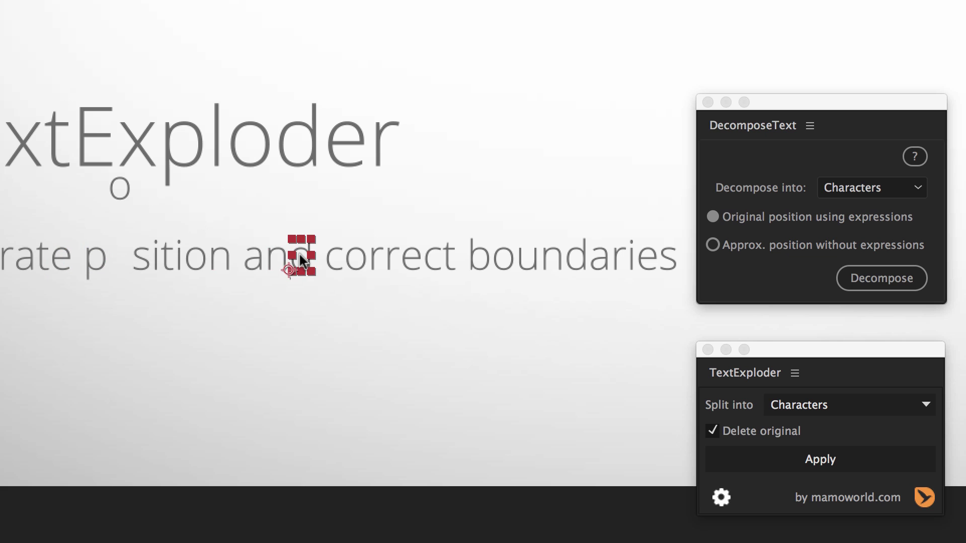
pyautogui.click(449, 253)
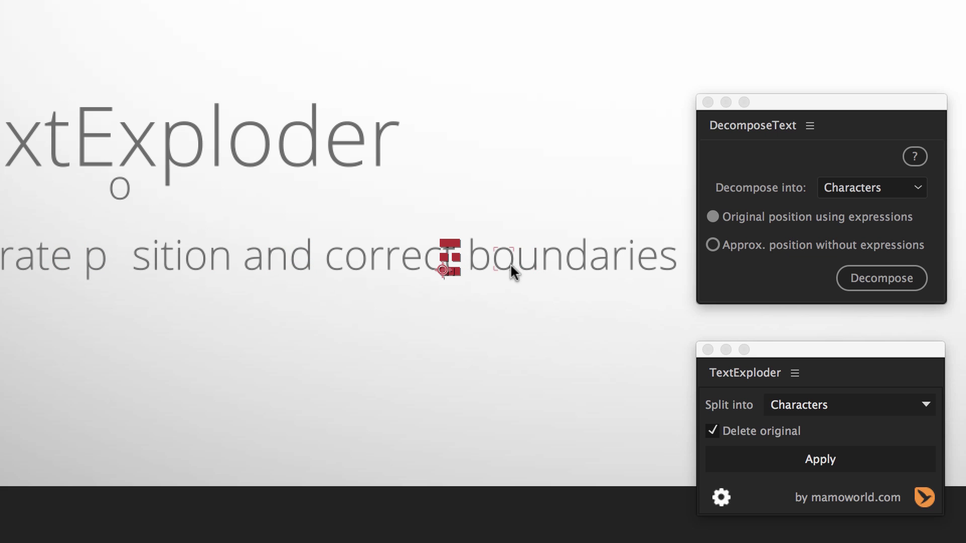
pyautogui.scroll(-2, 374, 256)
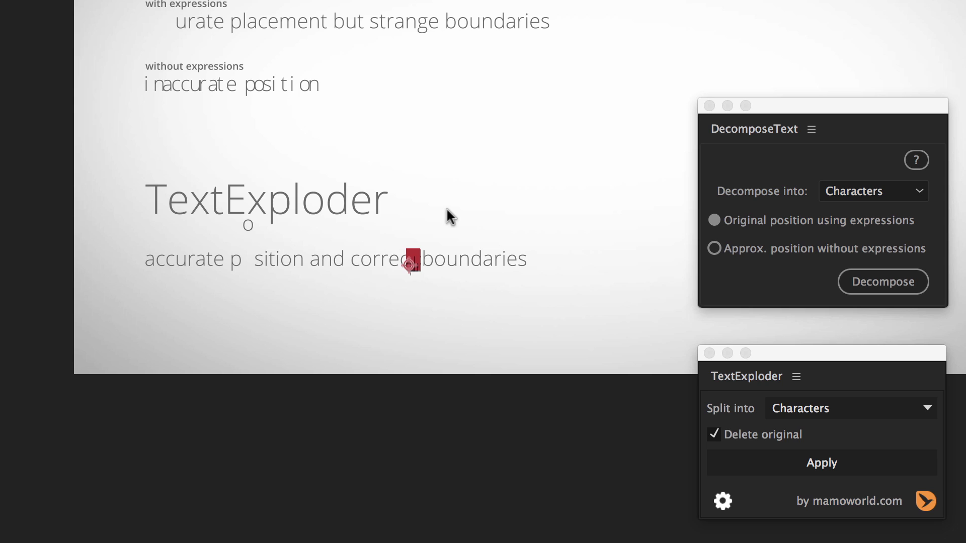
pyautogui.scroll(3, 446, 207)
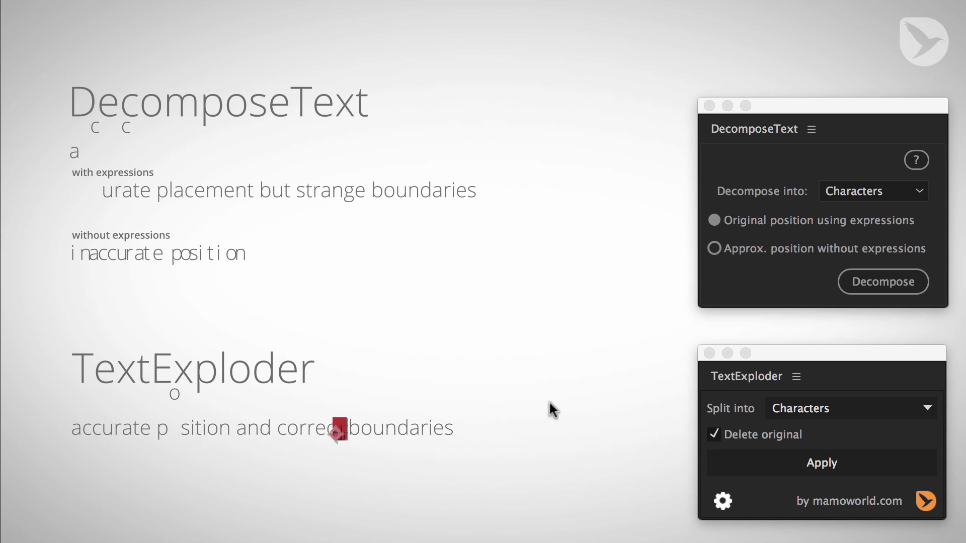
pyautogui.click(254, 364)
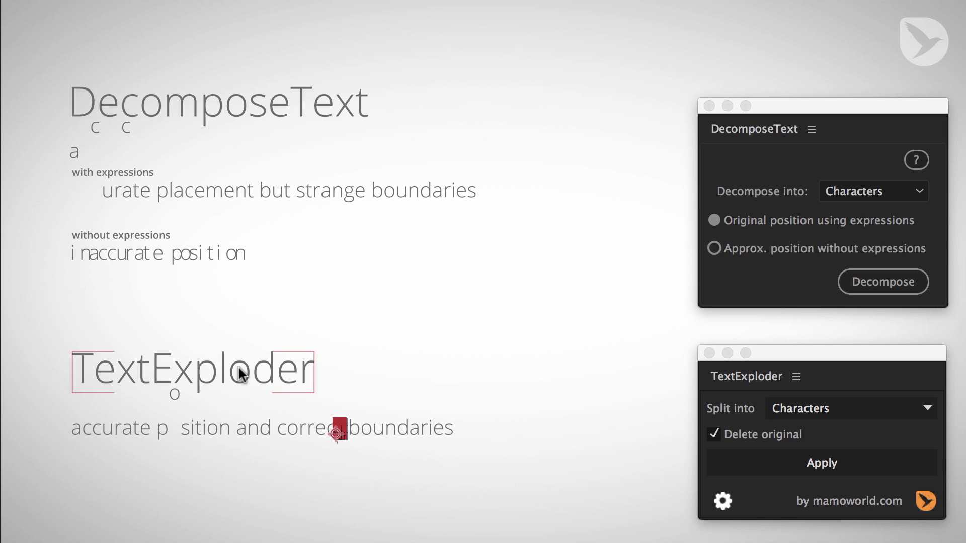
pyautogui.click(241, 405)
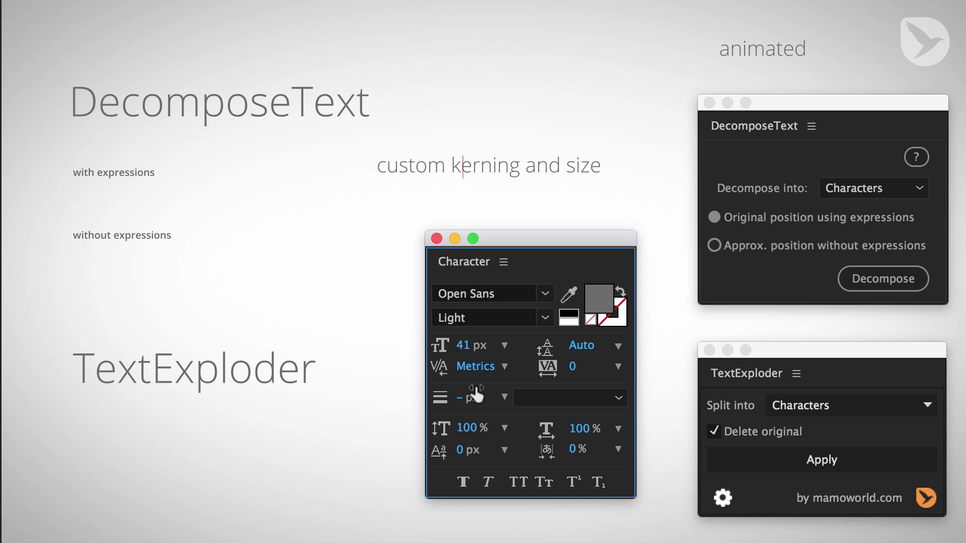
# - Set the kerning between the k and e of "kerning" to -100
pyautogui.click(503, 367)
pyautogui.click(497, 432)
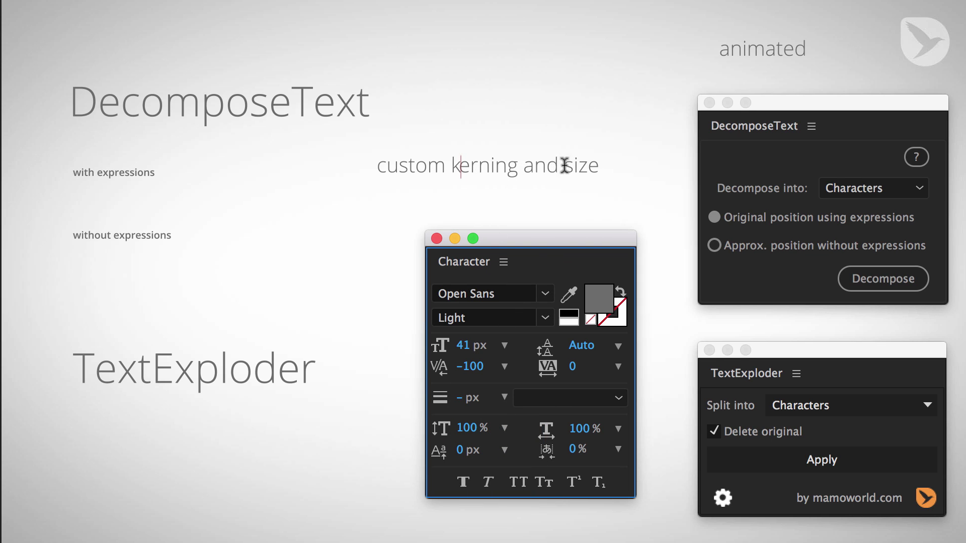
# - Enlarge only the letter s of "size" to a font size of 109 px and finish editing the text
pyautogui.moveTo(563, 165); pyautogui.dragTo(575, 165)
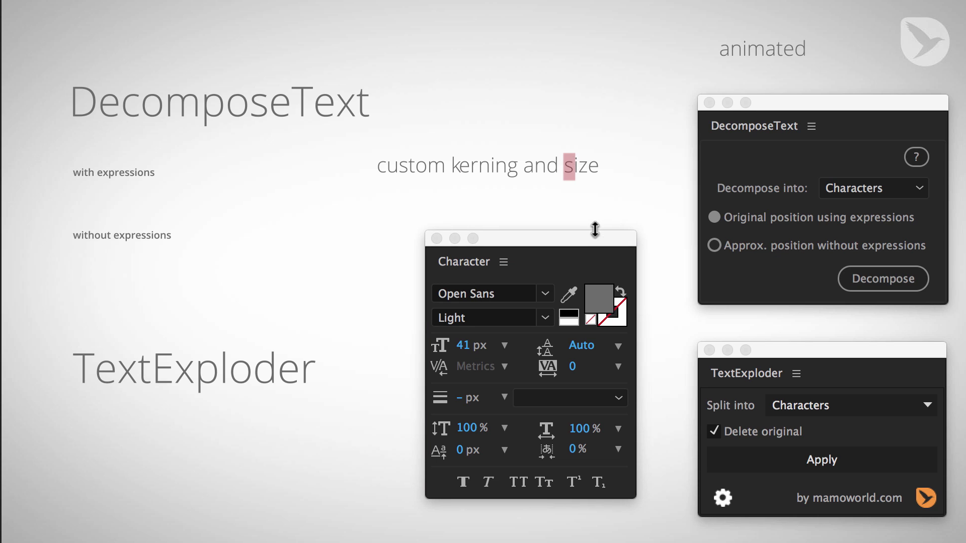
pyautogui.moveTo(467, 429); pyautogui.dragTo(737, 432)
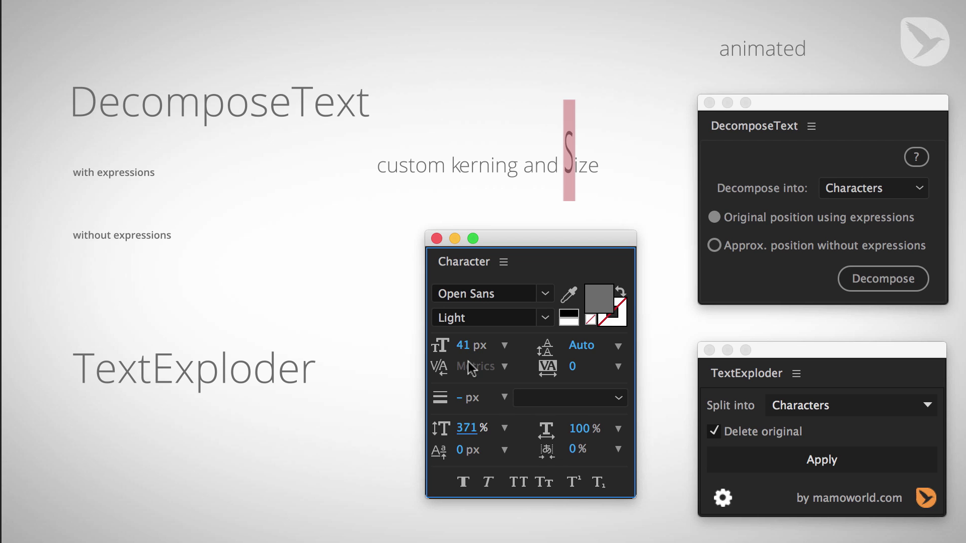
pyautogui.press('super+z')
pyautogui.moveTo(467, 348); pyautogui.dragTo(543, 347)
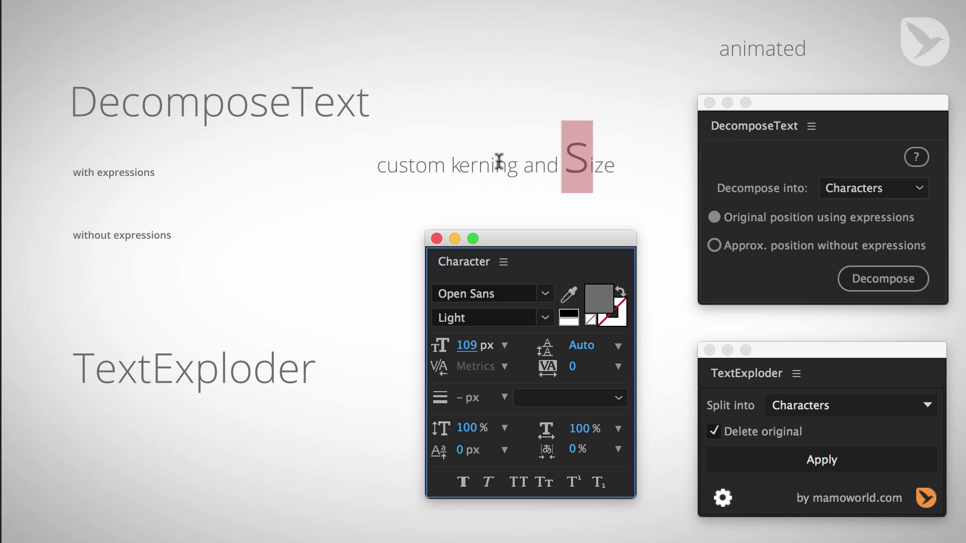
pyautogui.click(471, 167)
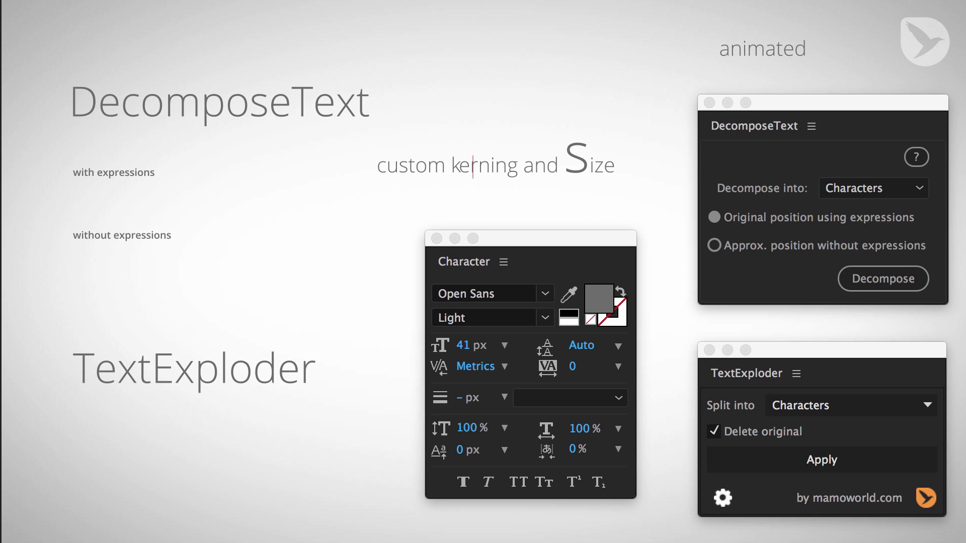
pyautogui.press('Escape')
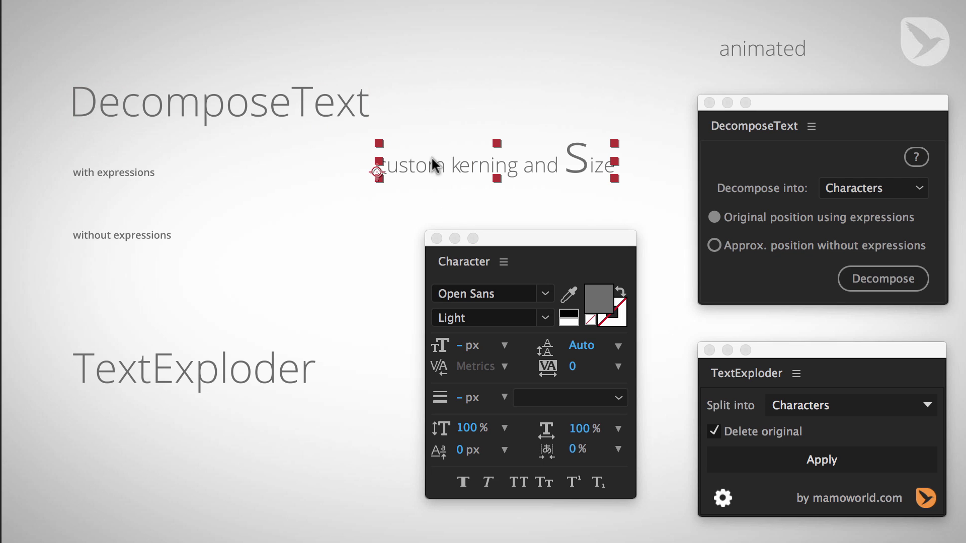
# - Close the Character window and place copies of "custom kerning and size" beside both expression labels and below the TextExploder heading
pyautogui.click(437, 238)
pyautogui.moveTo(416, 181); pyautogui.dragTo(304, 444)
pyautogui.hotkey('ctrl', 'd')
pyautogui.hotkey('ctrl', 'd')
# - Decompose the "custom kerning and size" copy beside "with expressions" into characters, using the original position with expressions
pyautogui.click(339, 190)
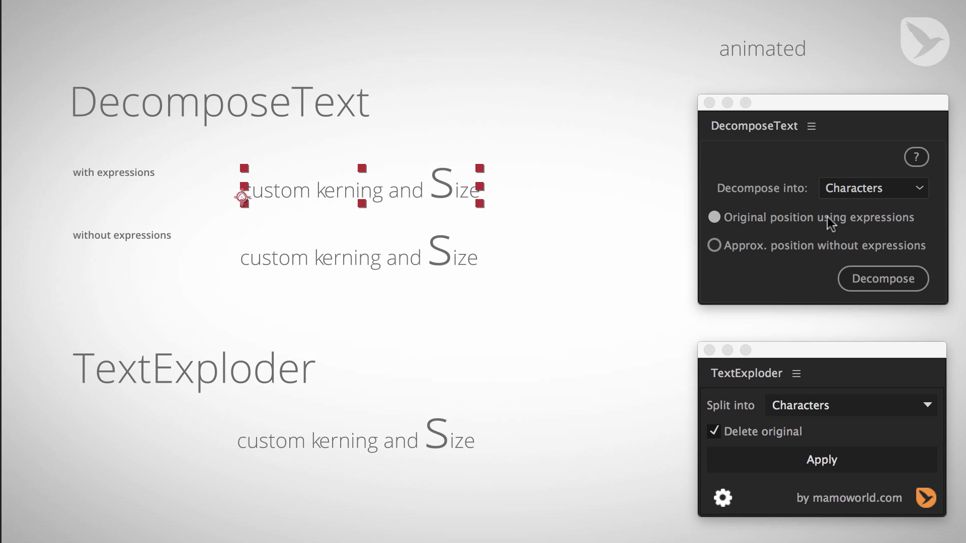
pyautogui.click(888, 279)
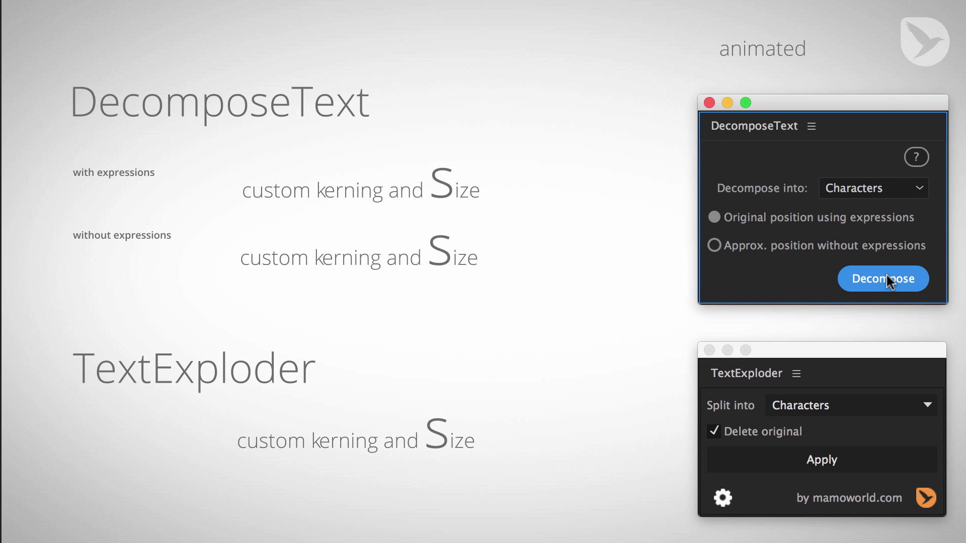
# - Move the decomposed letter c beside "with expressions" above the rest of its line and check the extent of its layer boundary
pyautogui.click(453, 190)
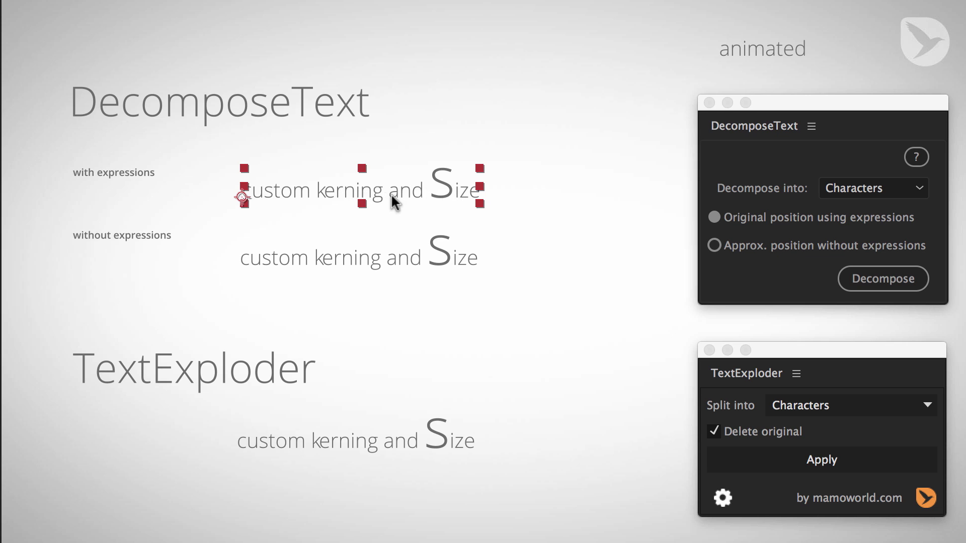
pyautogui.click(545, 111)
pyautogui.moveTo(438, 188); pyautogui.dragTo(444, 146)
pyautogui.click(569, 208)
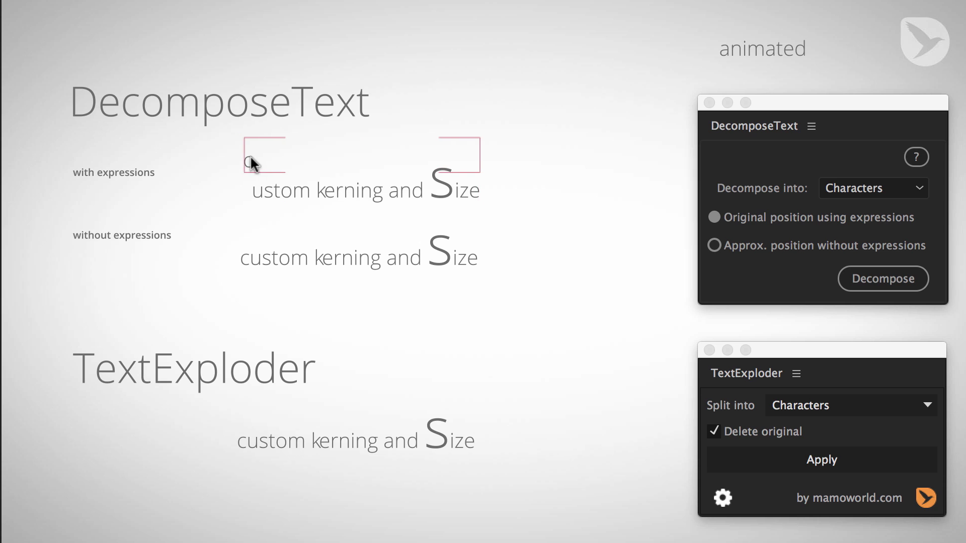
pyautogui.click(266, 164)
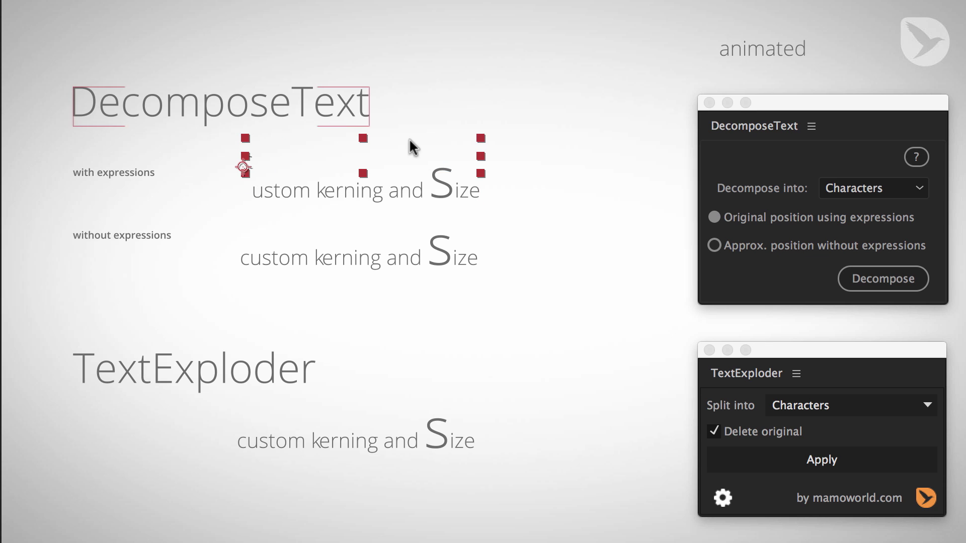
pyautogui.click(535, 158)
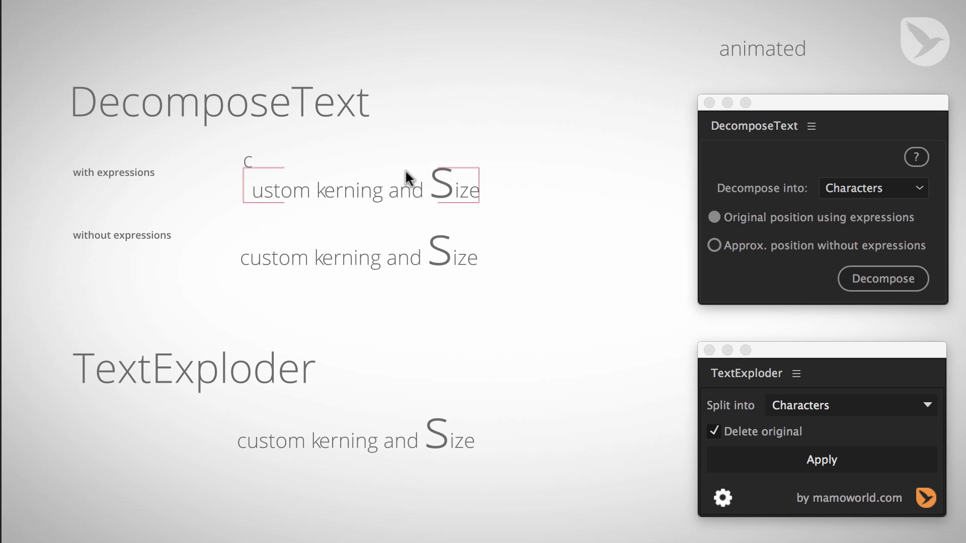
# - Decompose the "custom kerning and size" copy beside "without expressions" into characters, using the approximate position without expressions
pyautogui.click(391, 254)
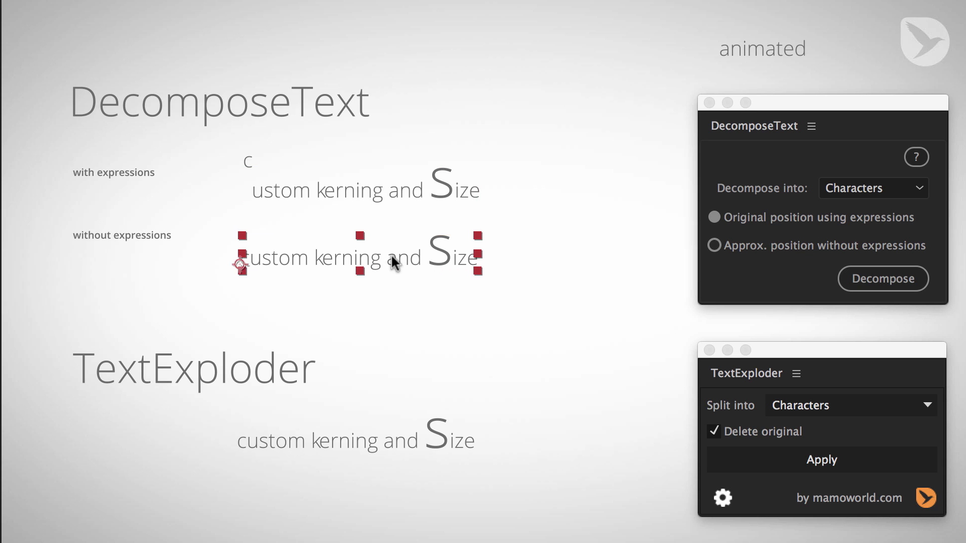
pyautogui.click(714, 246)
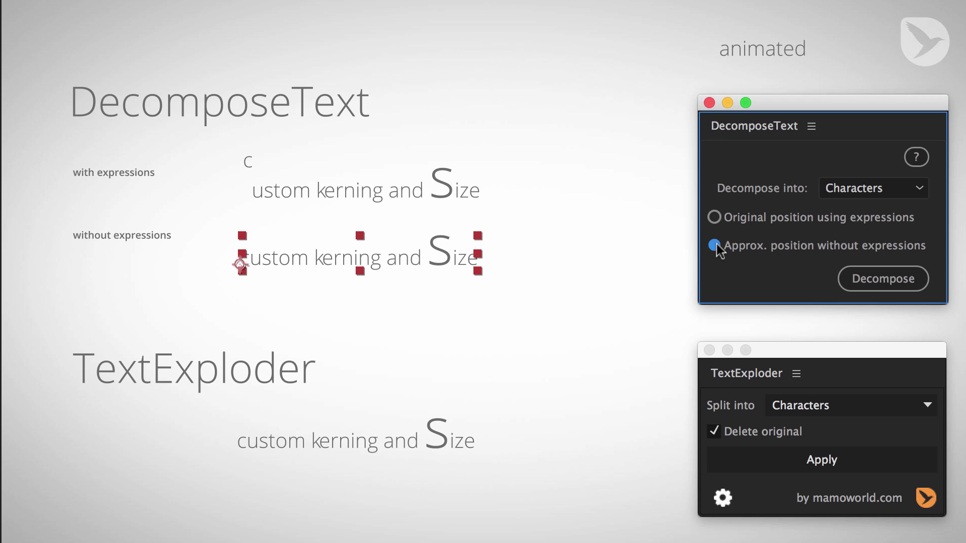
pyautogui.click(862, 283)
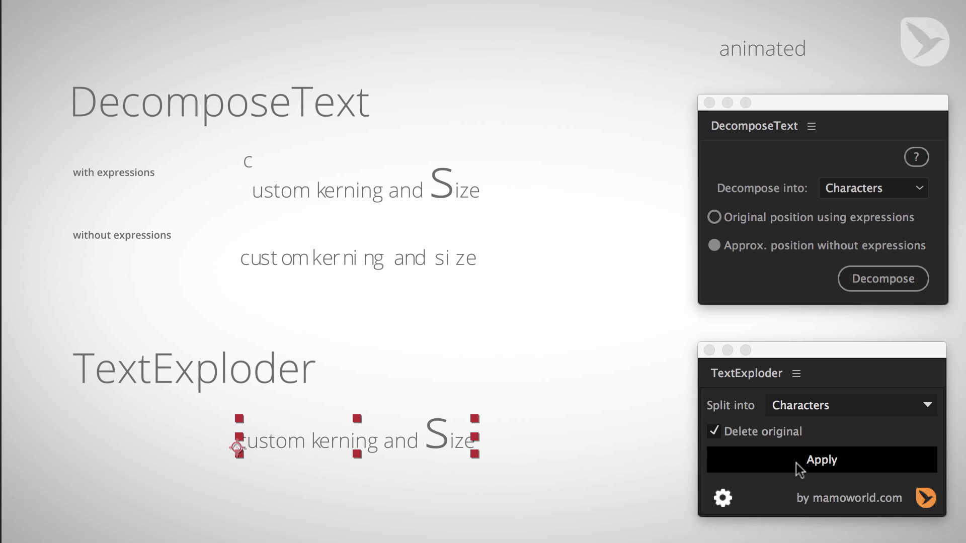
# - Split the "custom kerning and size" copy below the TextExploder heading into characters, deleting the original, and check the boundaries of the letter layers
pyautogui.click(800, 469)
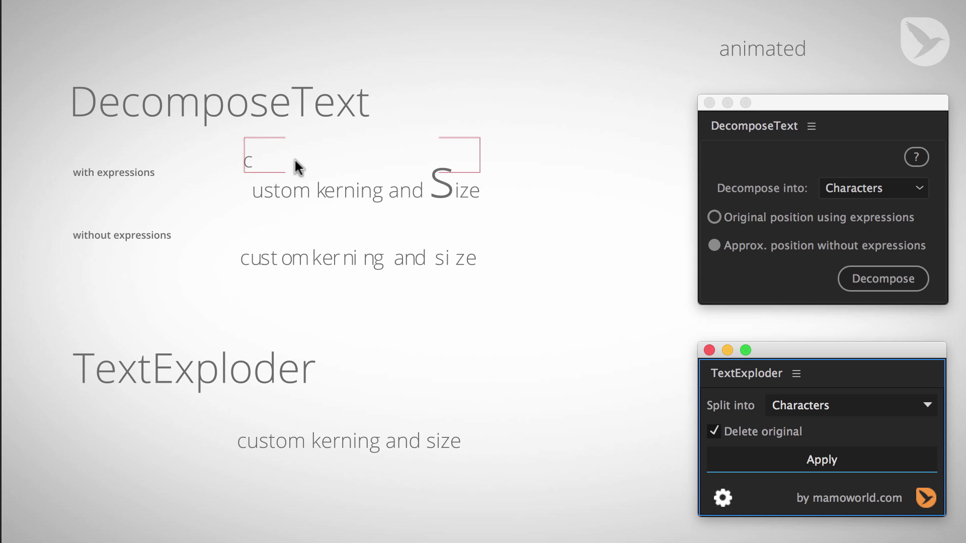
pyautogui.click(378, 441)
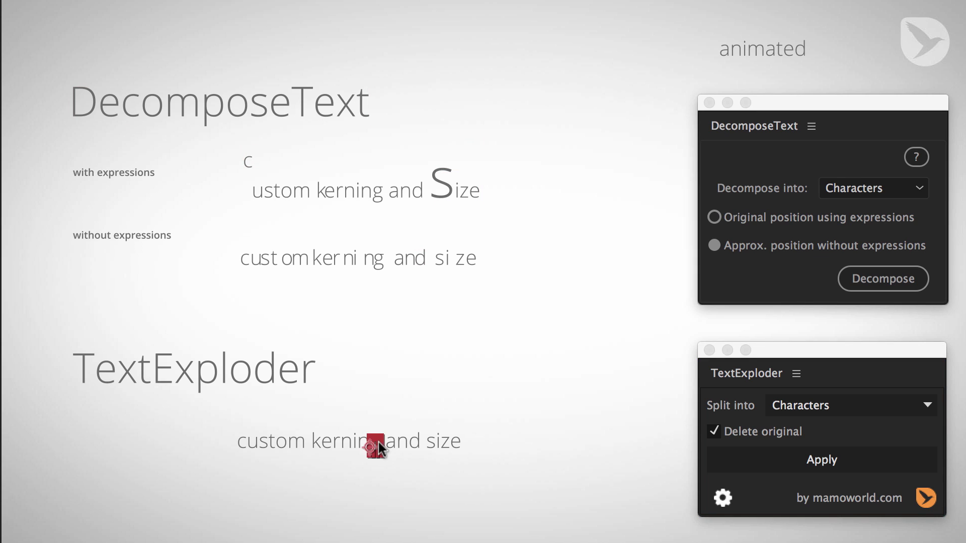
pyautogui.click(512, 435)
pyautogui.moveTo(516, 427); pyautogui.dragTo(327, 470)
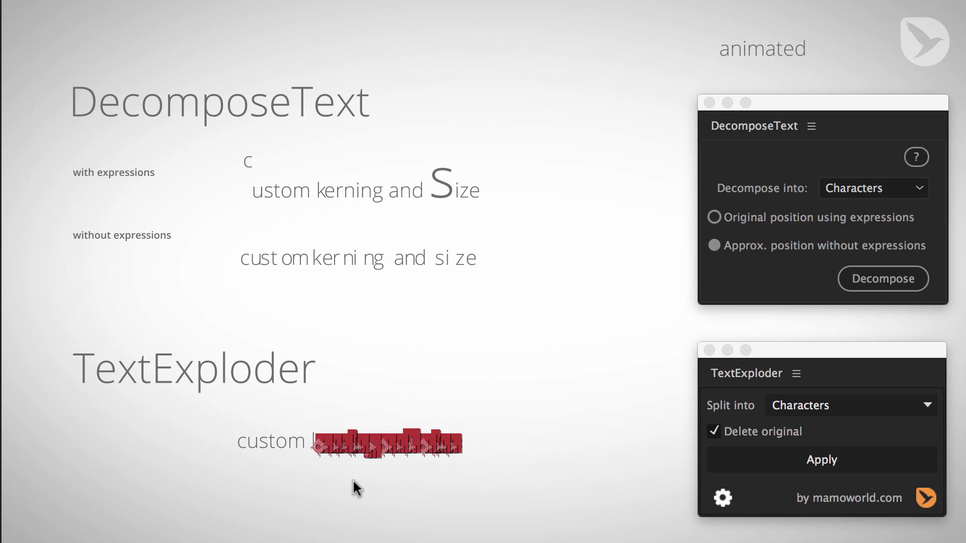
pyautogui.click(364, 415)
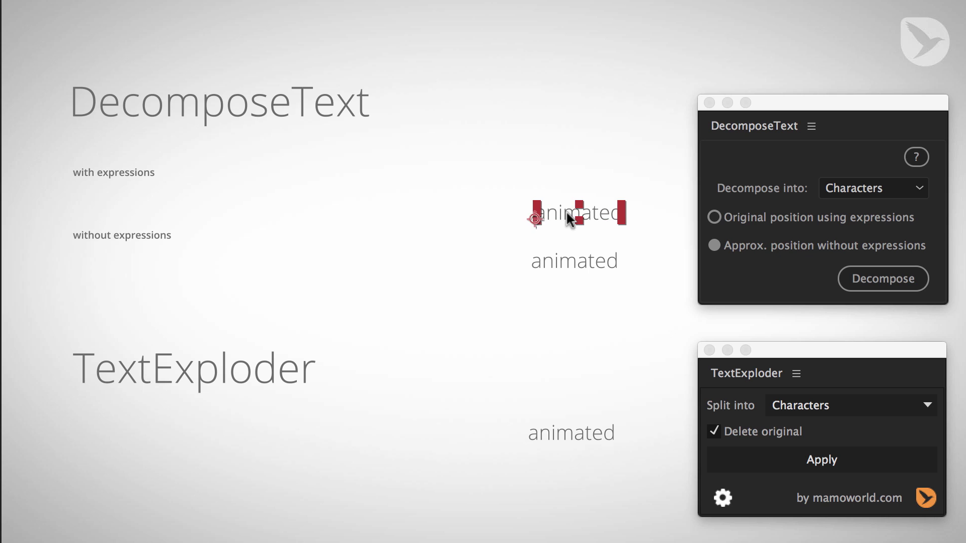
# - Decompose the upper "animated" copy into characters using original position with expressions, and the one below it using approximate position without expressions
pyautogui.click(717, 216)
pyautogui.click(853, 273)
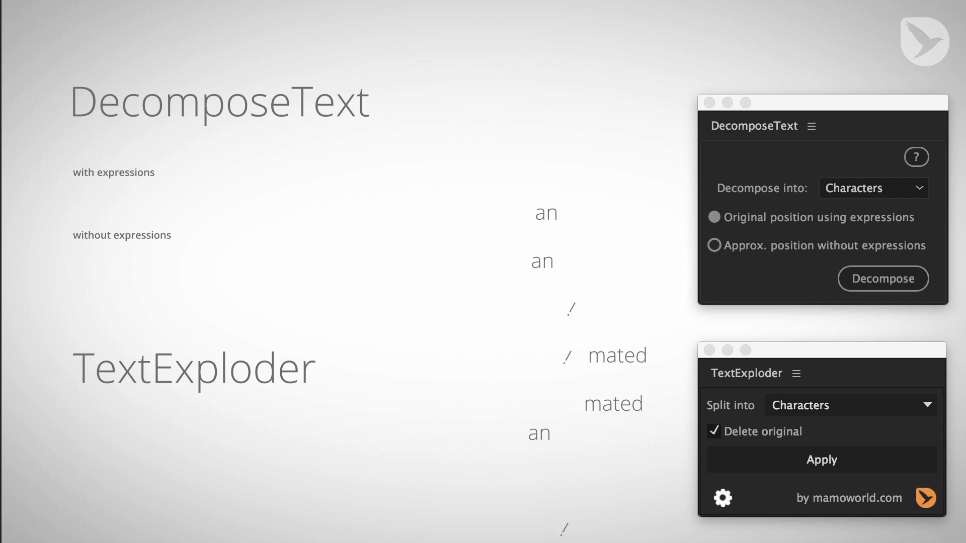
pyautogui.click(584, 259)
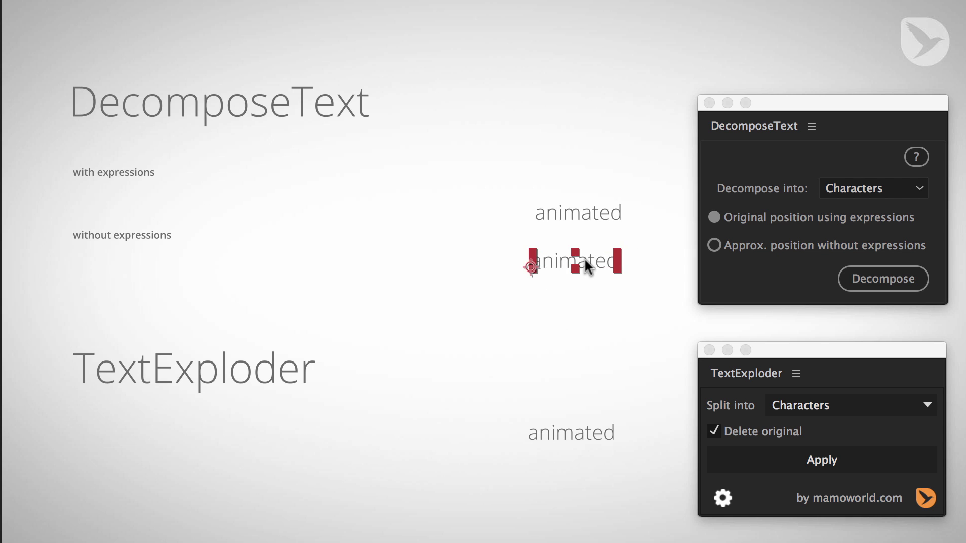
pyautogui.click(714, 245)
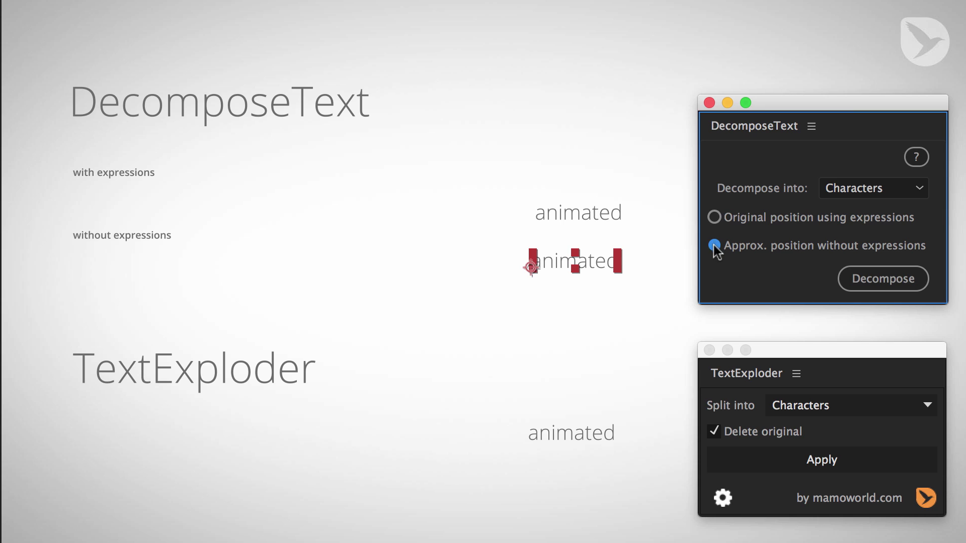
pyautogui.click(879, 280)
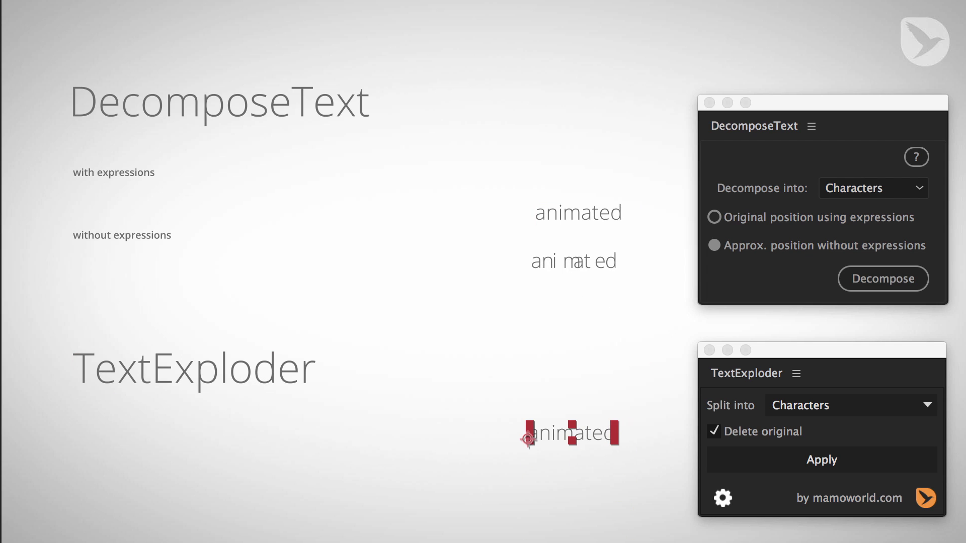
# - Split the "animated" copy near the TextExploder heading into characters, deleting the original, and examine the decomposed "animated" texts above it
pyautogui.click(785, 457)
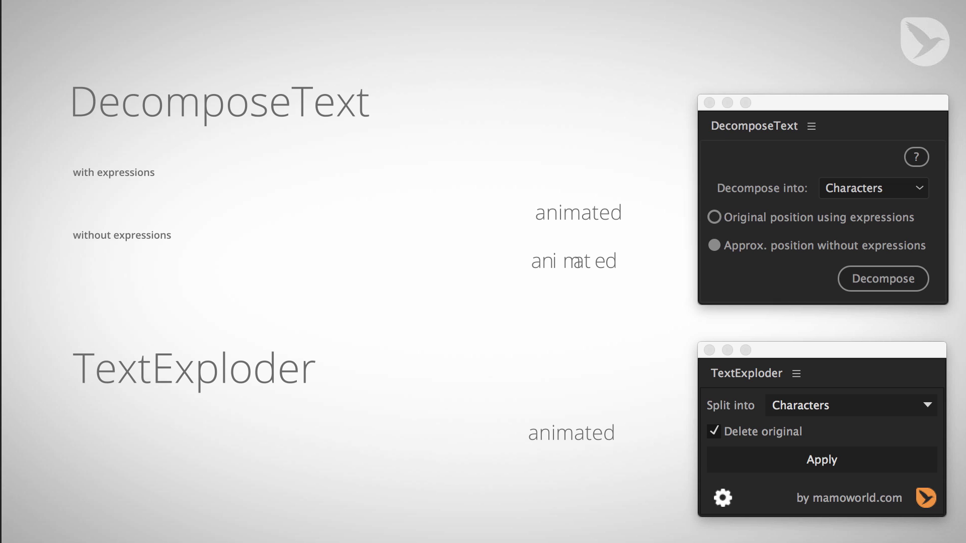
pyautogui.click(586, 217)
pyautogui.click(586, 207)
pyautogui.click(548, 234)
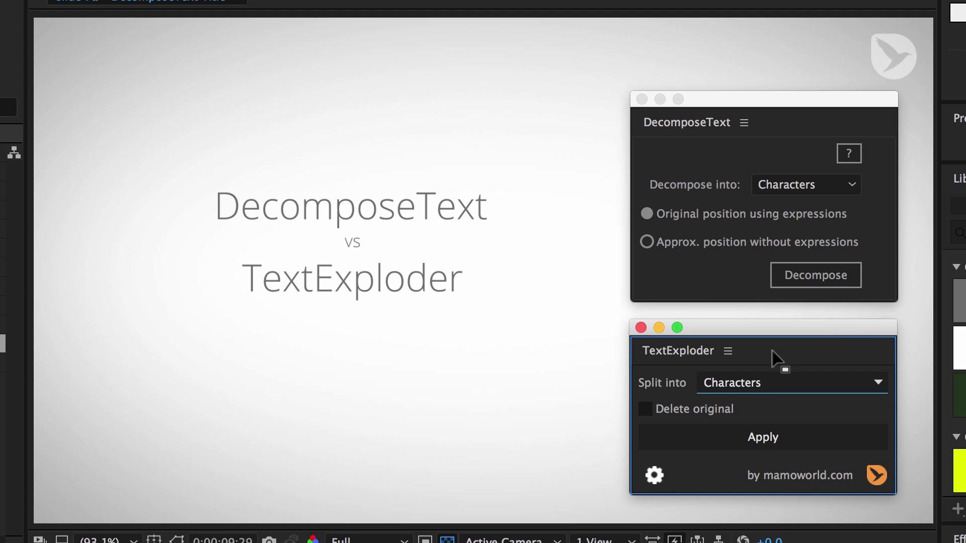
# - Compare the splitting modes offered by TextExploder and DecomposeText, leaving both set to Characters
pyautogui.click(762, 382)
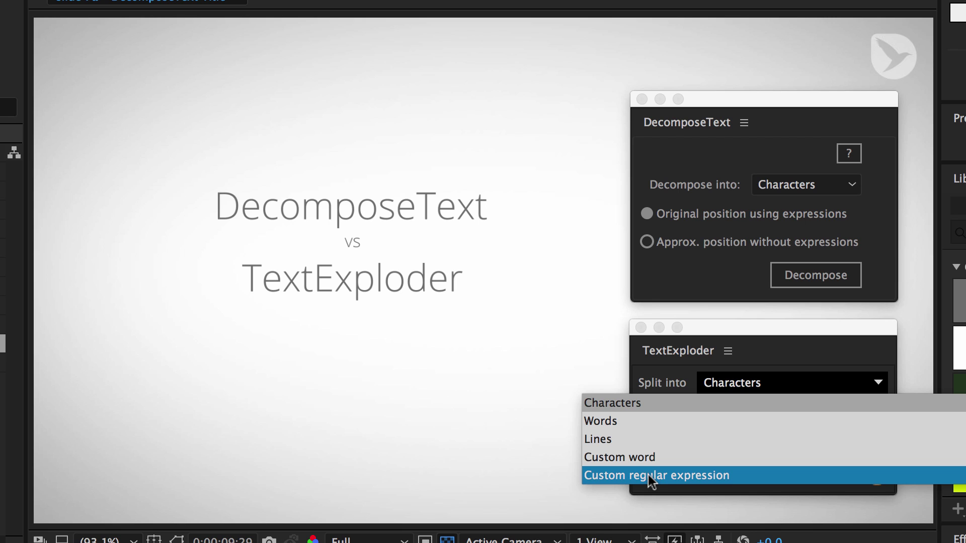
pyautogui.click(777, 187)
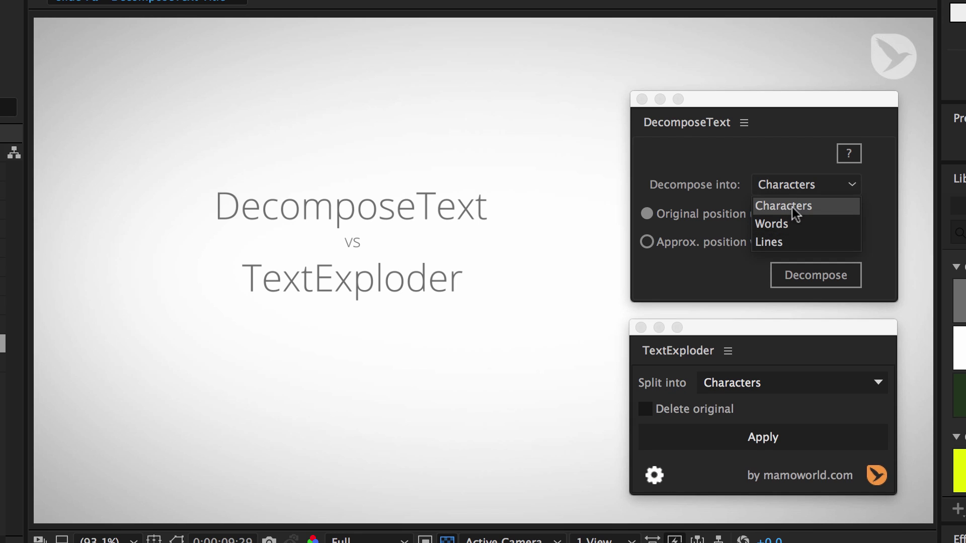
pyautogui.click(769, 360)
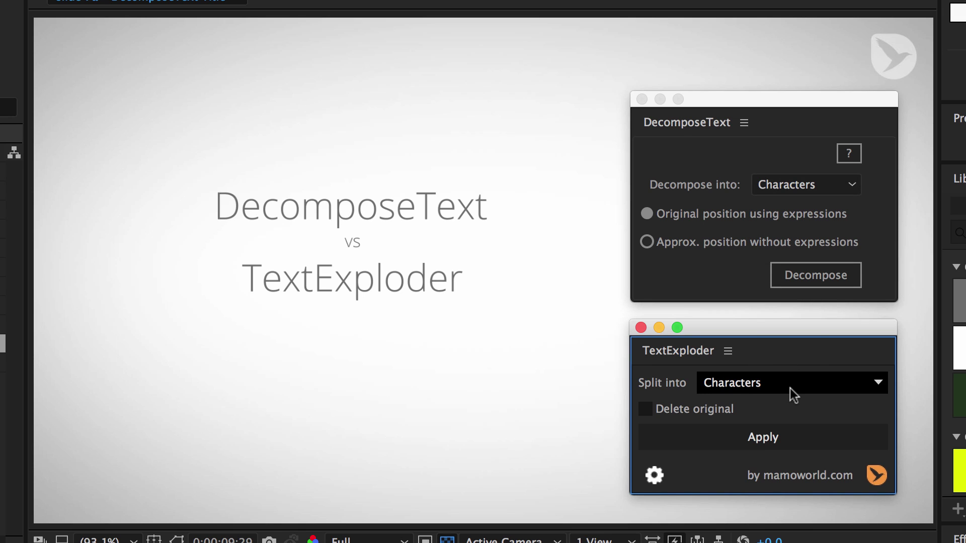